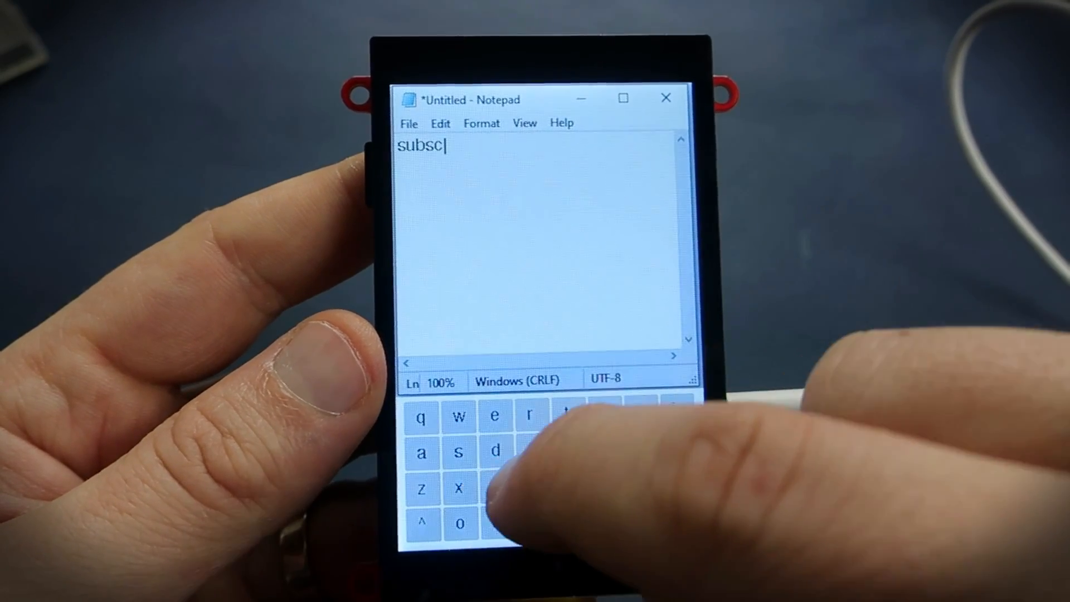
text(ithub.com/lovyan03/LovyanGFX)
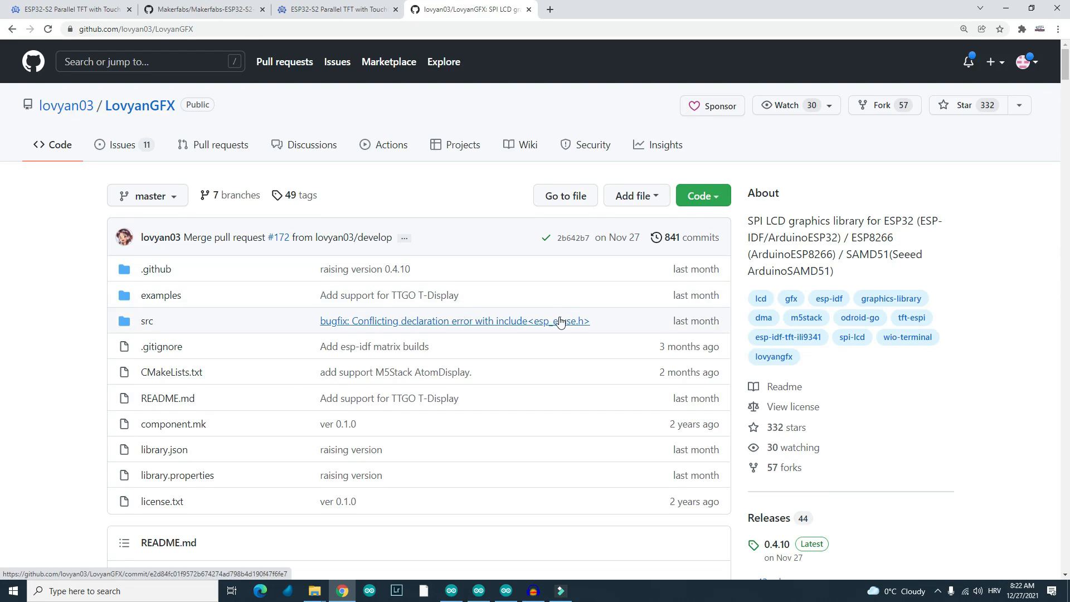
scroll(560, 323, down, 5)
scroll(560, 324, down, 3)
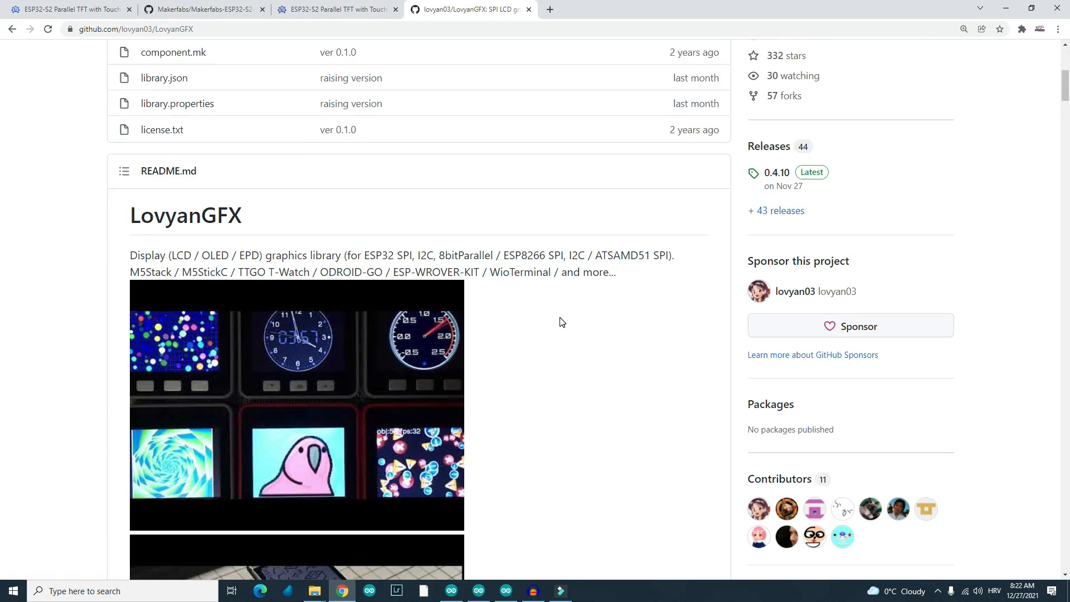
scroll(560, 323, down, 3)
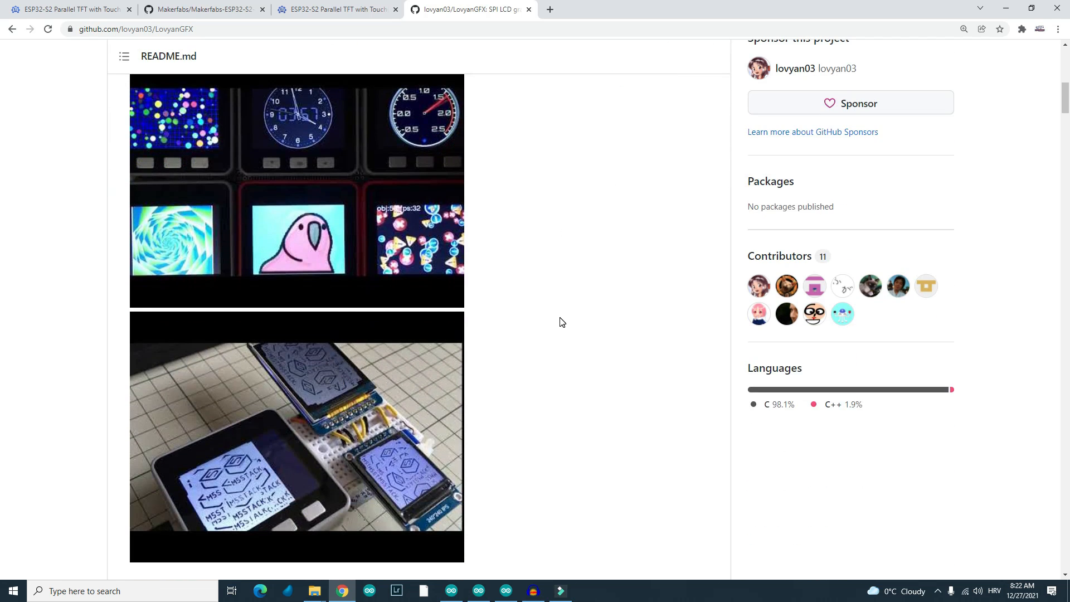
scroll(560, 323, down, 3)
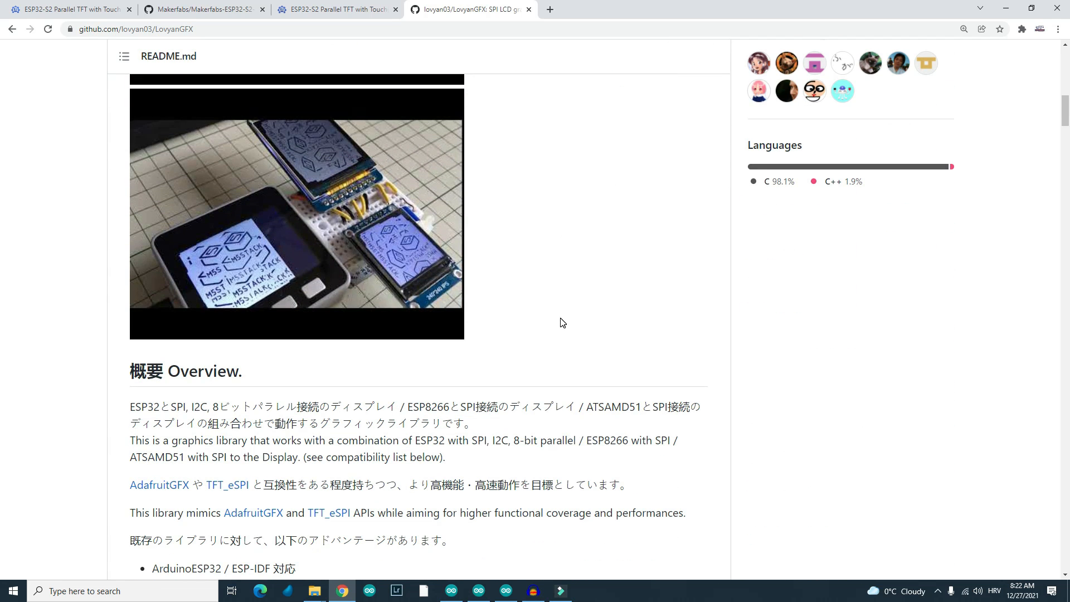
scroll(560, 323, down, 3)
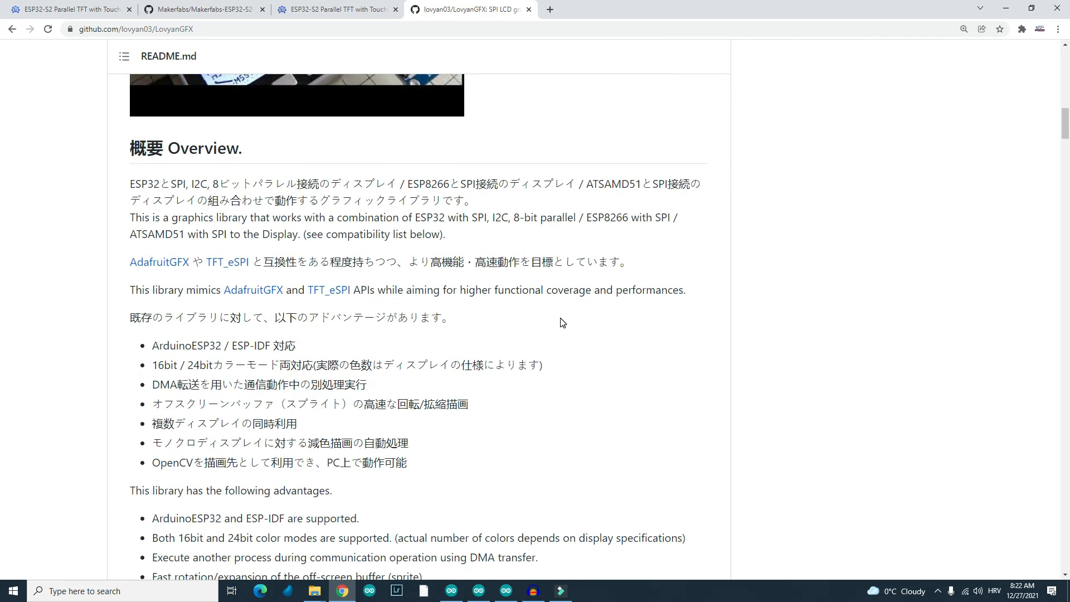
scroll(560, 323, up, 3)
scroll(560, 323, up, 3)
scroll(560, 322, up, 3)
scroll(560, 323, up, 3)
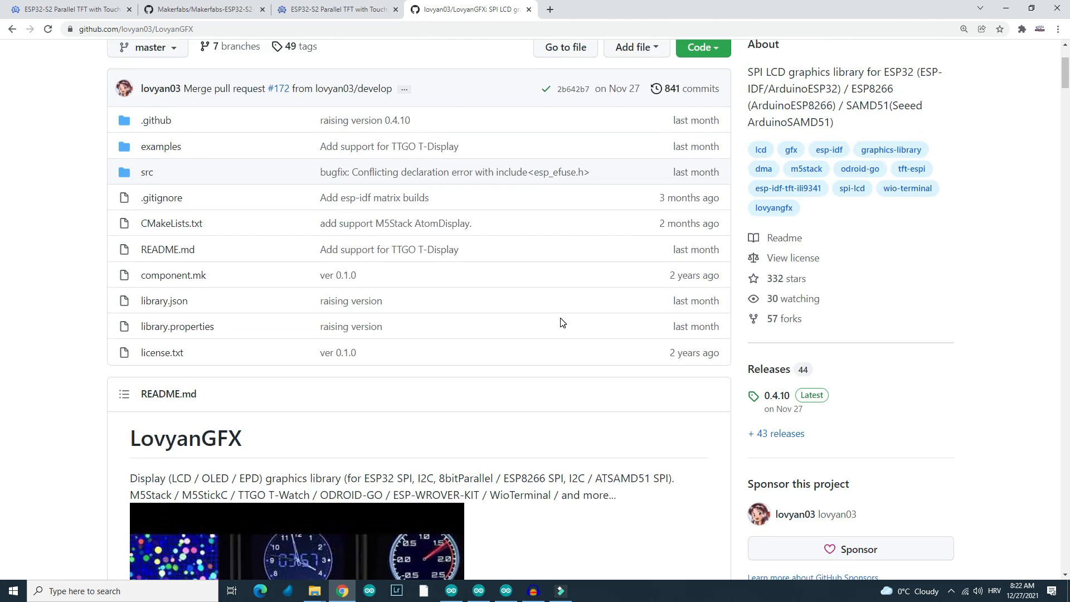
scroll(560, 323, up, 3)
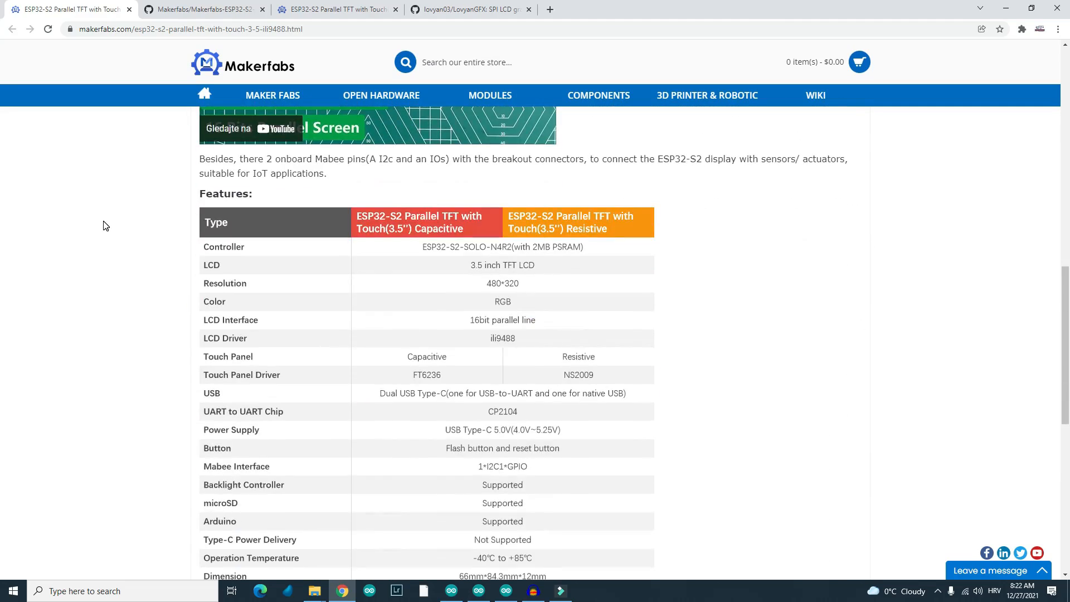
scroll(105, 225, down, 3)
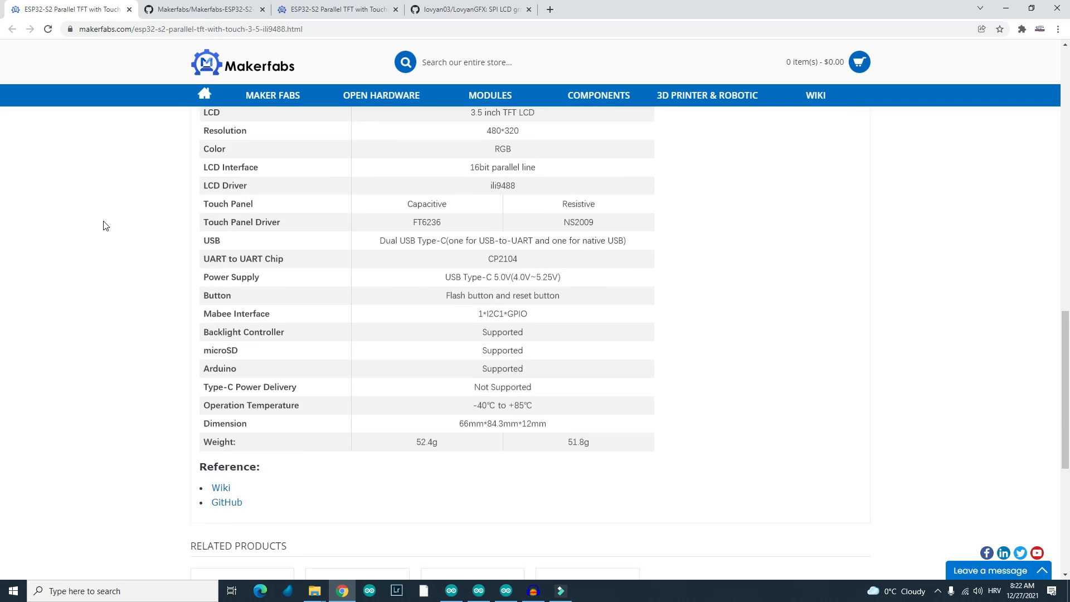
scroll(105, 226, up, 2)
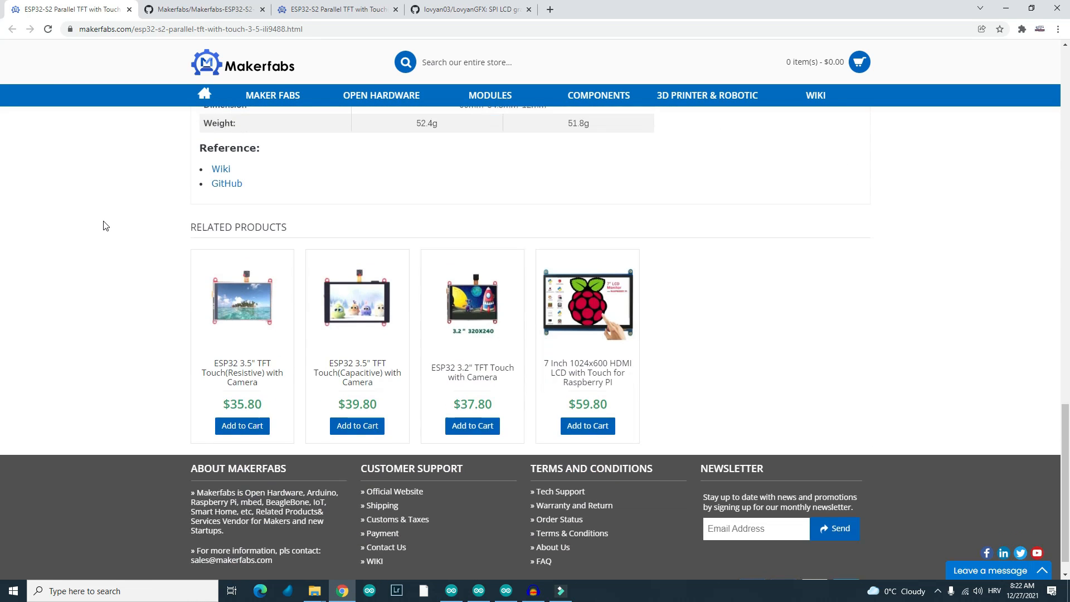
scroll(105, 226, down, 1)
scroll(106, 226, up, 3)
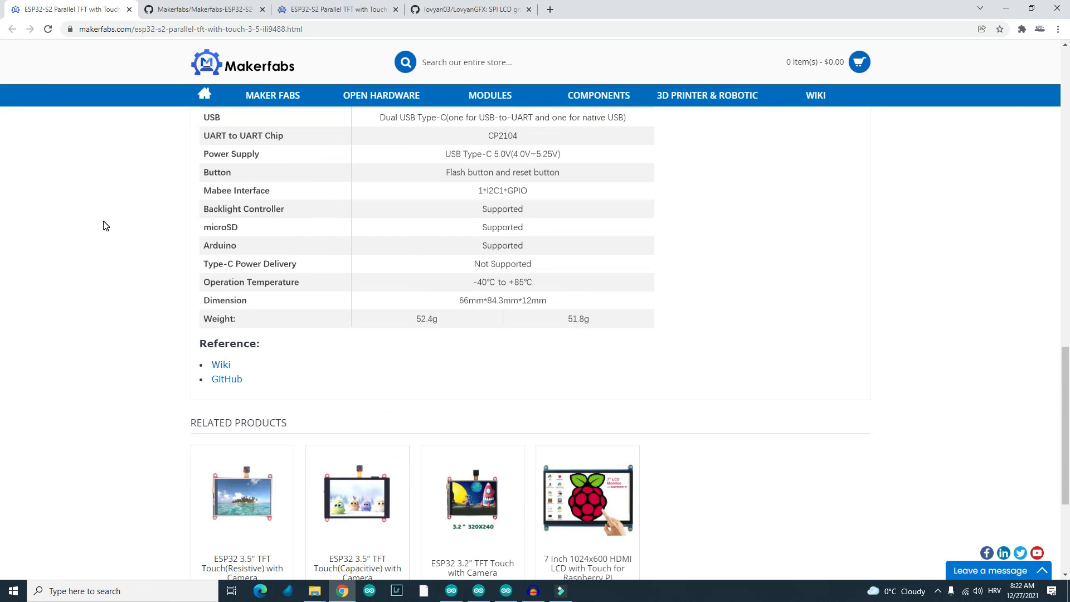
scroll(105, 226, up, 1)
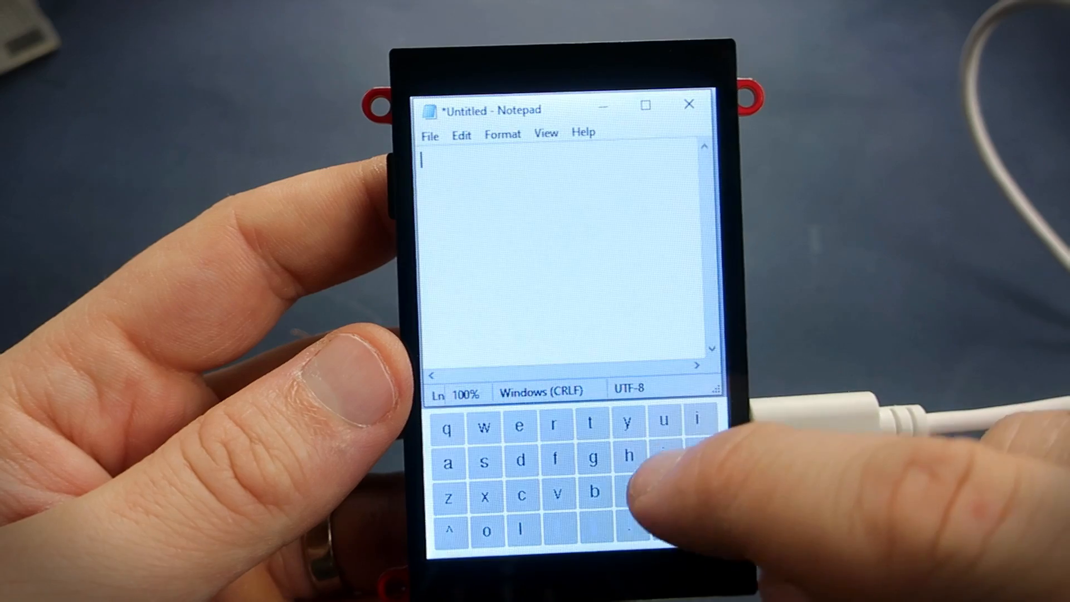
Add the letter h, start a new line, then delete the trailing I so the note reads 'hello worldH'
click(629, 459)
text(i)
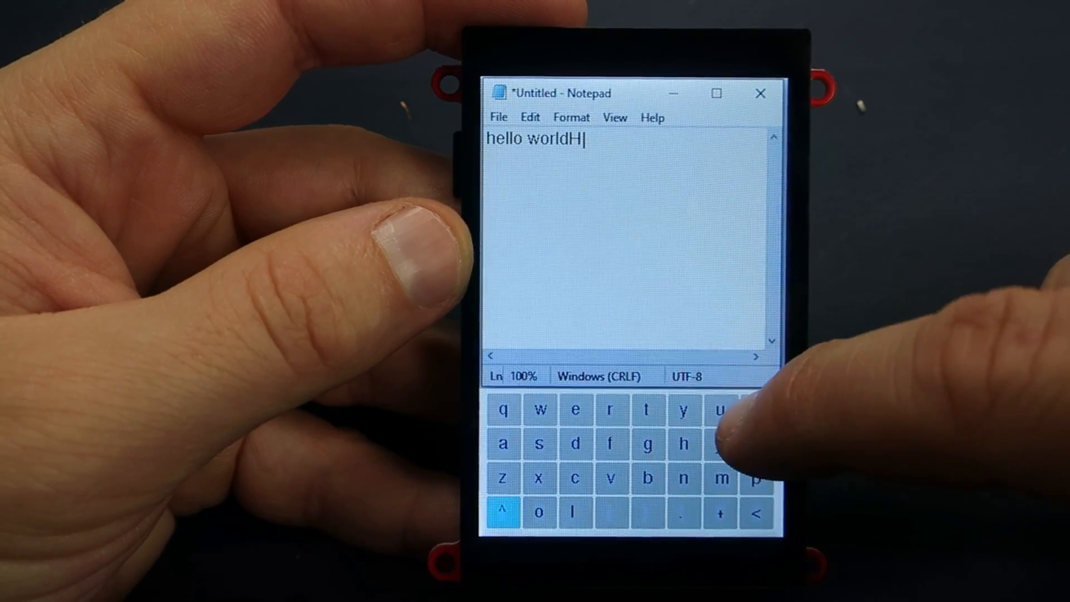
text(I)
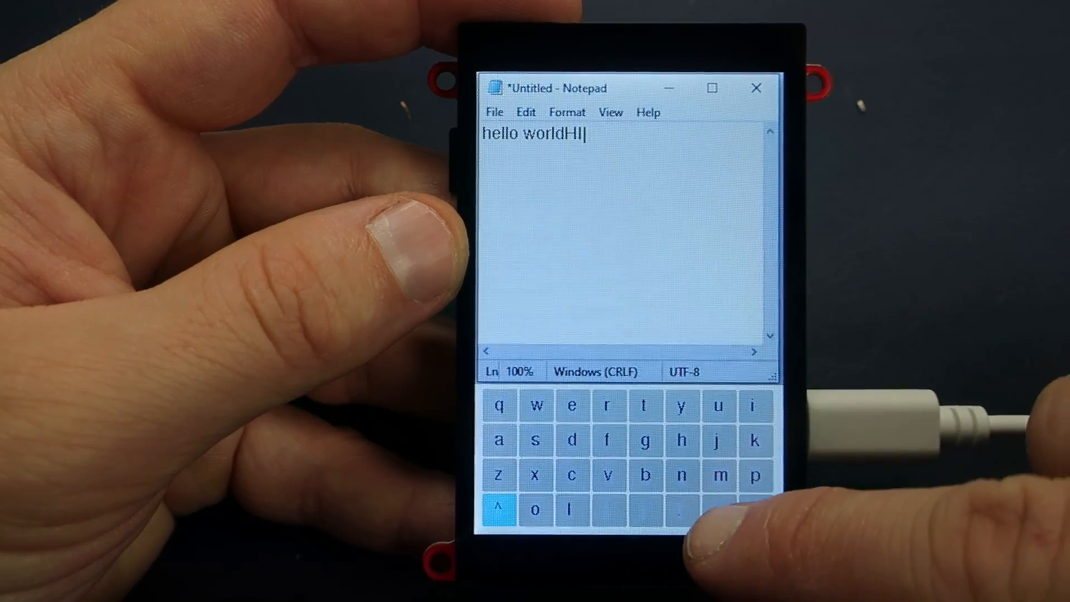
key(Return)
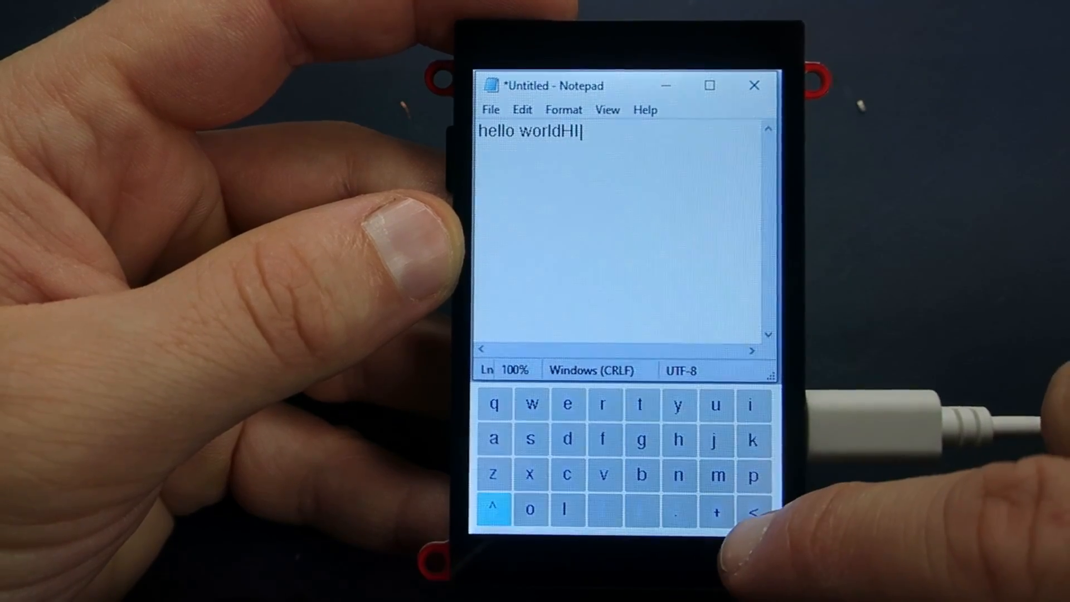
key(BackSpace)
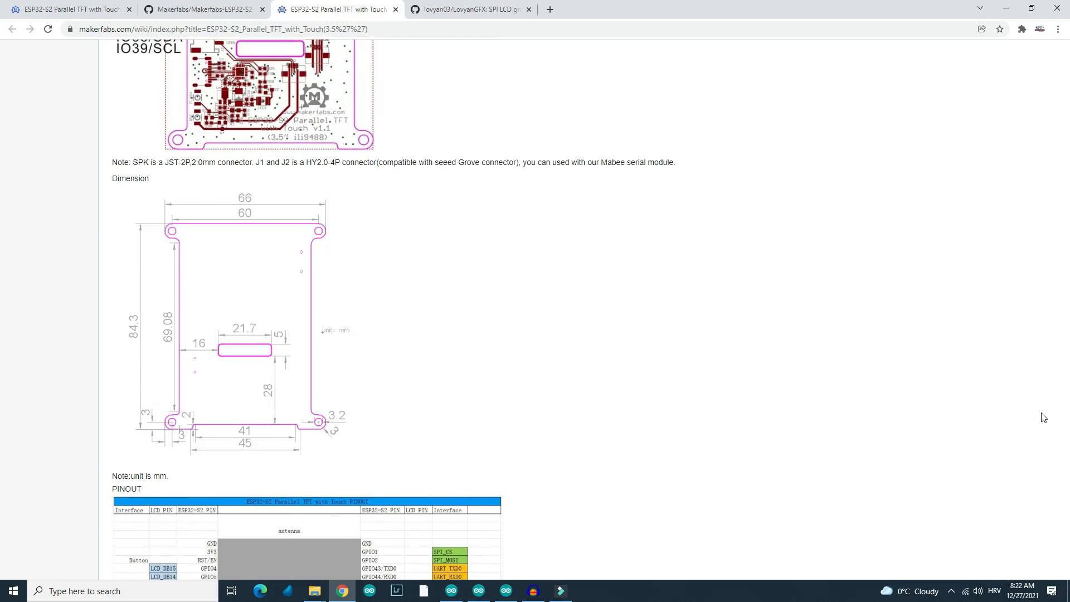
scroll(1036, 468, up, 5)
scroll(1016, 418, up, 5)
scroll(1012, 412, up, 5)
scroll(1003, 422, up, 3)
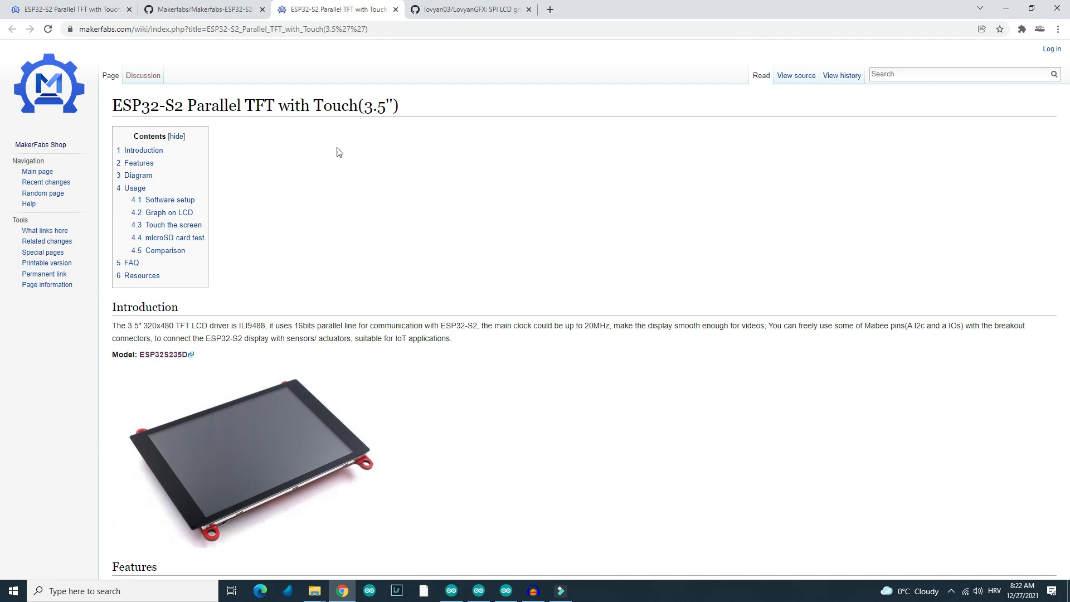
scroll(508, 232, down, 2)
scroll(419, 217, down, 2)
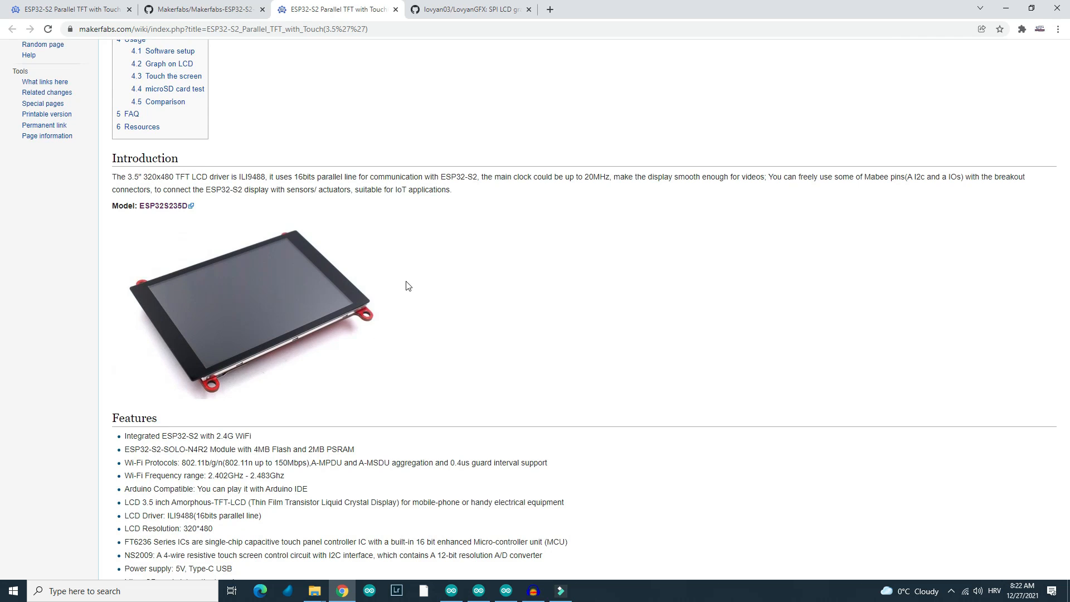
scroll(407, 287, down, 2)
scroll(408, 287, down, 2)
scroll(410, 288, down, 2)
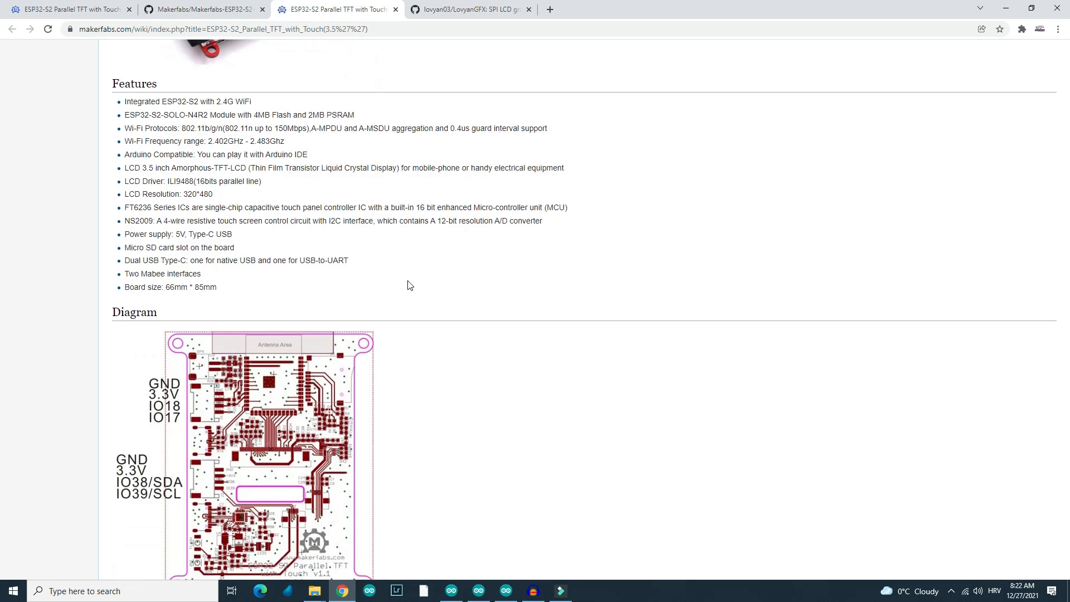
scroll(408, 286, down, 3)
scroll(410, 284, down, 3)
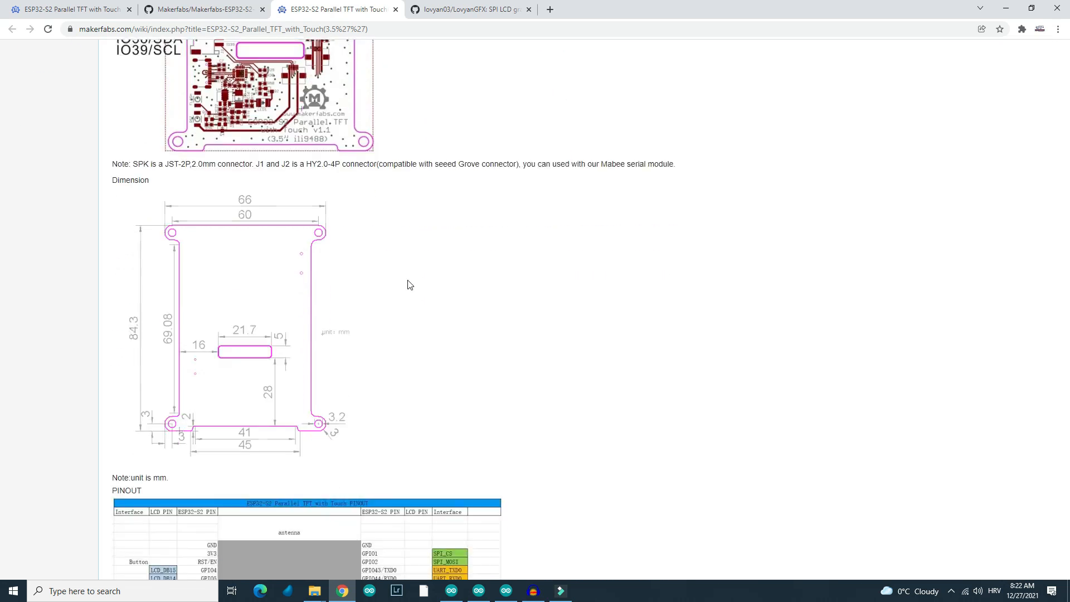
scroll(410, 286, down, 3)
scroll(409, 285, down, 2)
scroll(410, 285, down, 3)
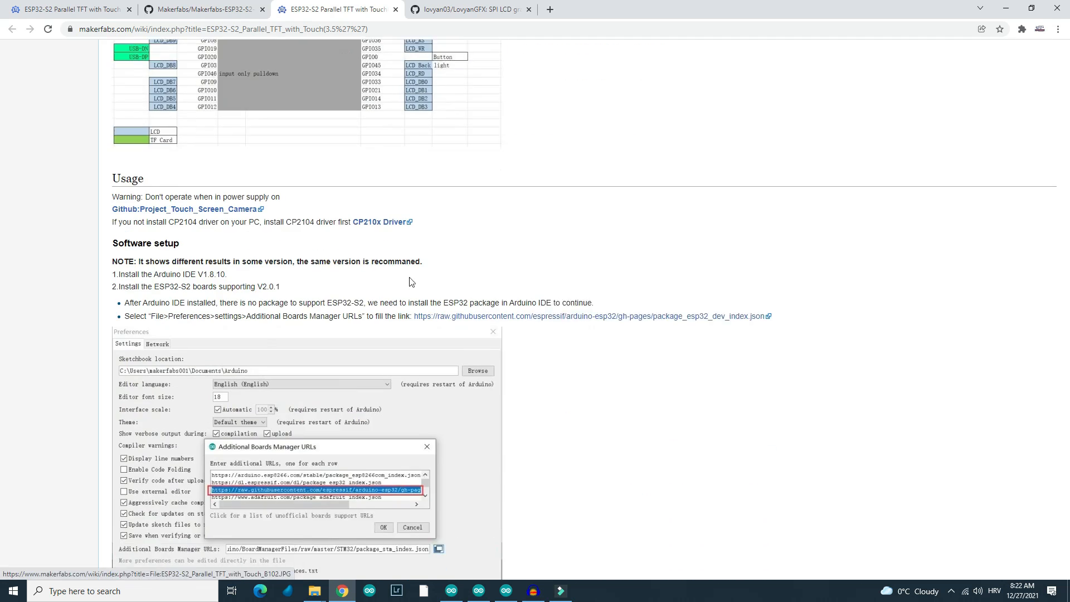
scroll(410, 286, down, 2)
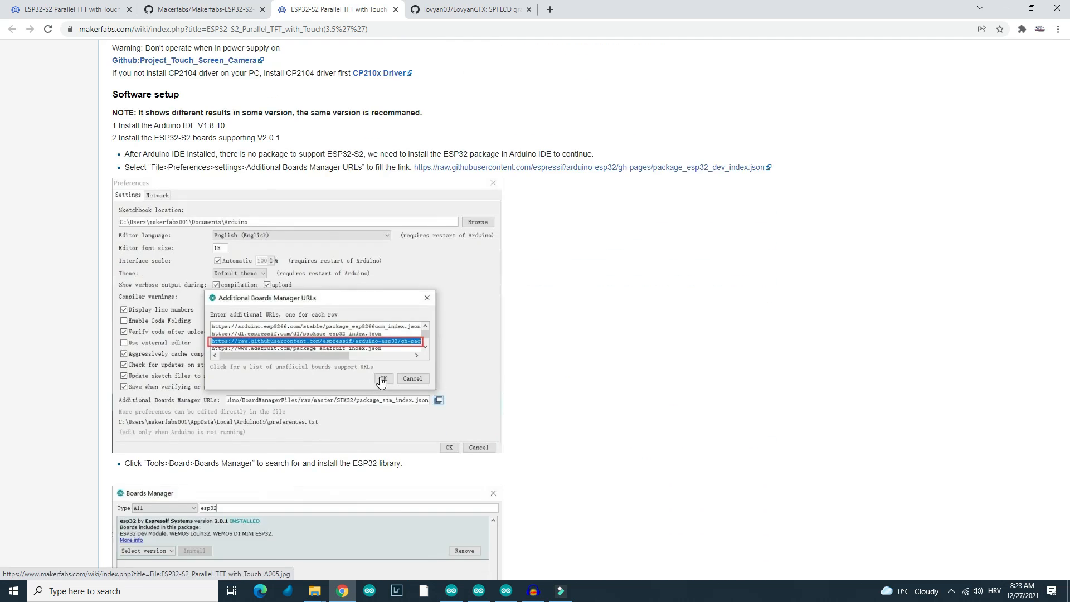
scroll(382, 382, down, 3)
scroll(382, 381, down, 1)
scroll(389, 374, down, 4)
scroll(388, 374, down, 2)
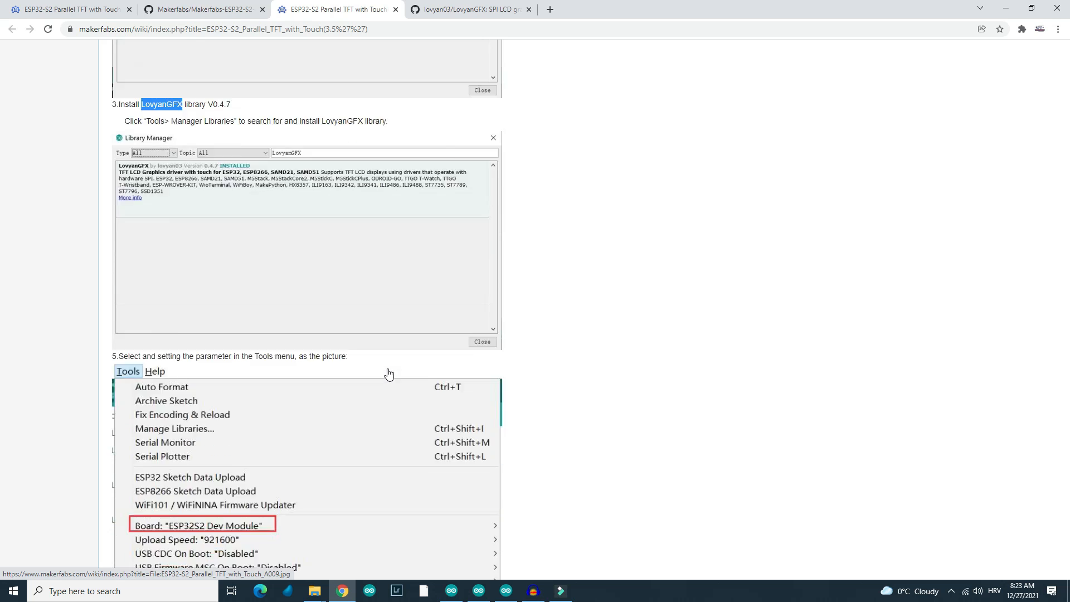
scroll(389, 373, down, 4)
scroll(388, 374, down, 4)
scroll(389, 374, down, 1)
scroll(389, 373, down, 2)
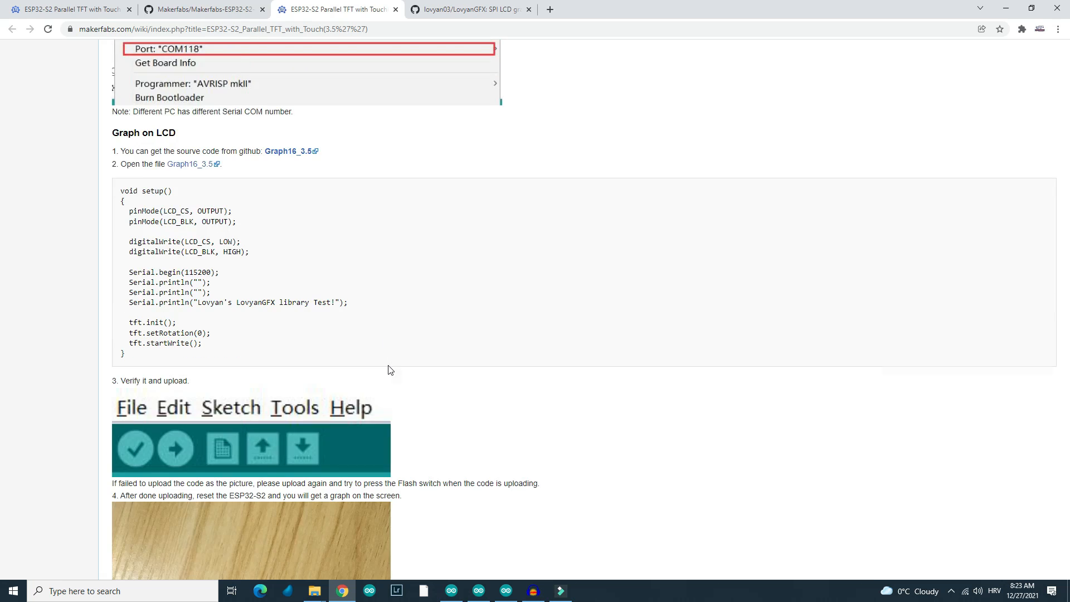
scroll(389, 370, down, 2)
scroll(388, 370, down, 4)
scroll(388, 369, down, 3)
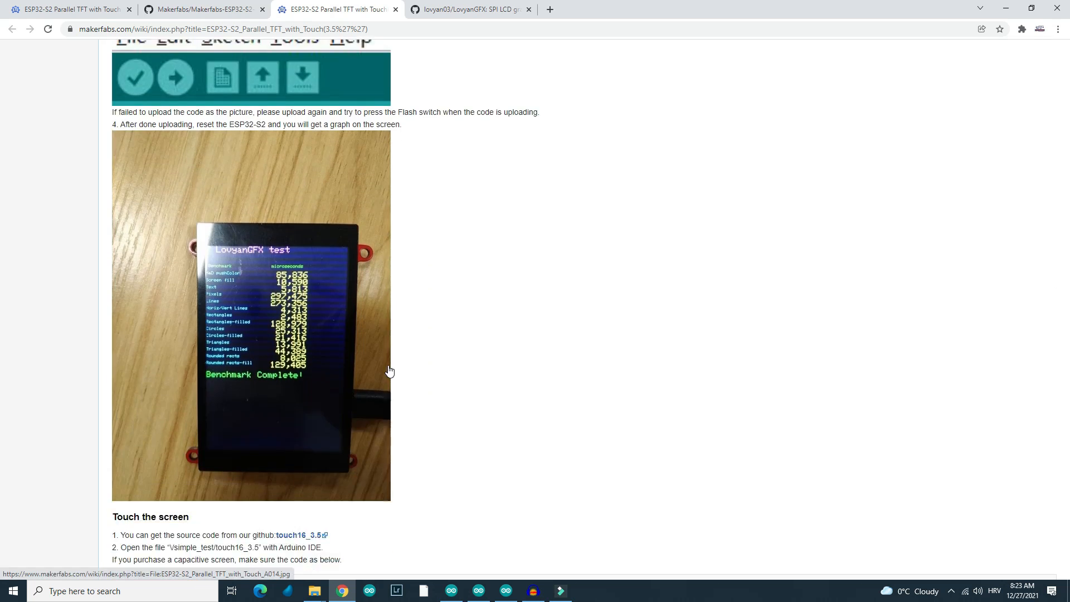
scroll(388, 370, down, 3)
scroll(389, 370, down, 2)
scroll(389, 370, down, 4)
scroll(389, 370, down, 4)
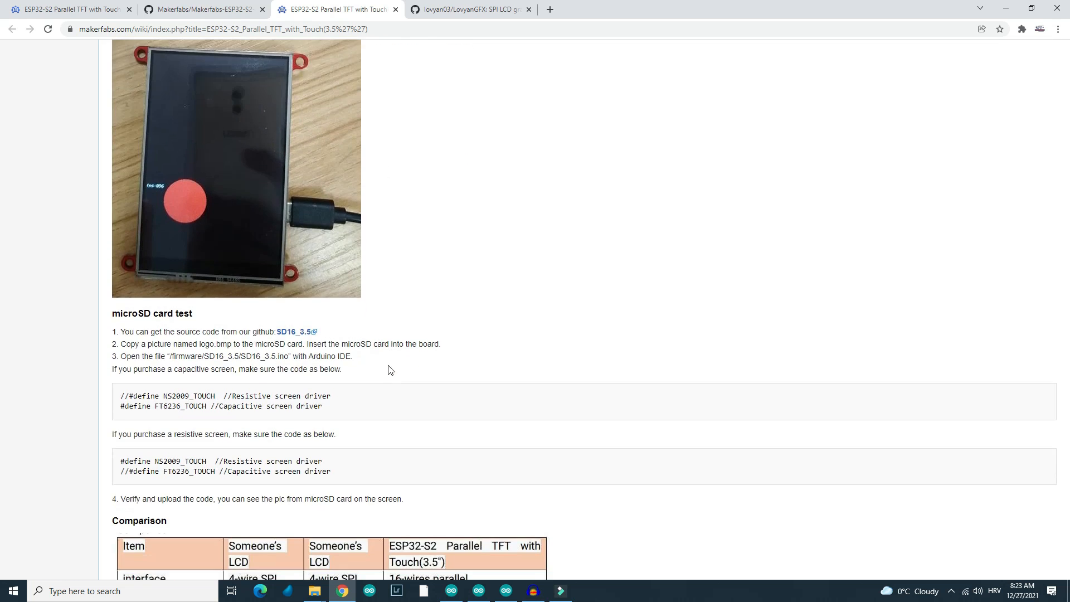
scroll(389, 369, down, 2)
scroll(389, 368, down, 5)
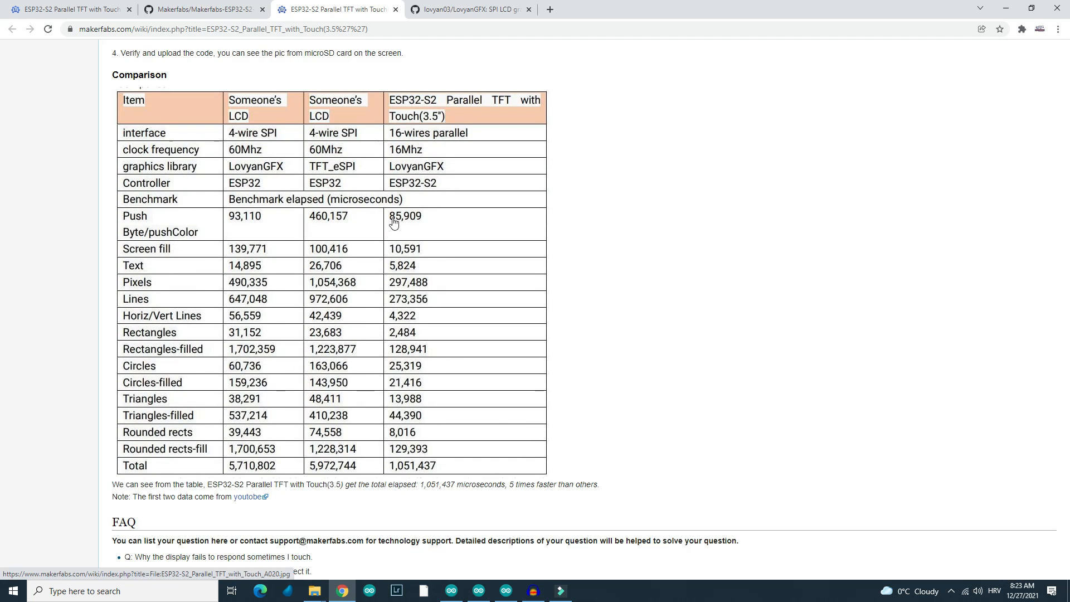
scroll(418, 251, down, 1)
Return to the board's product page, then show the Makerfabs ESP32-S2 Parallel TFT GitHub repository
click(66, 9)
scroll(105, 226, up, 3)
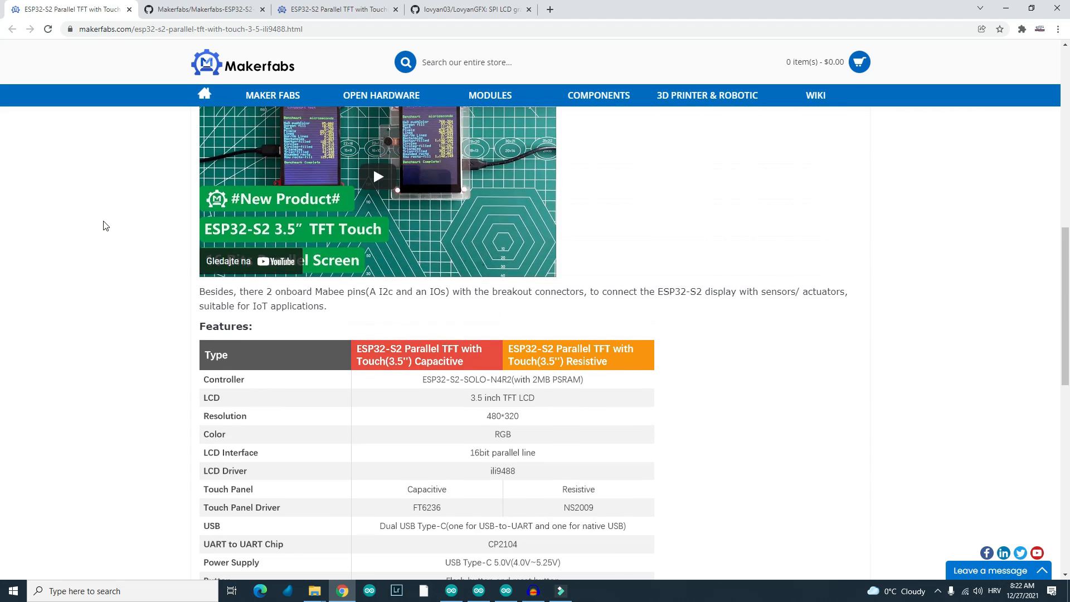
scroll(105, 225, up, 3)
scroll(105, 227, up, 3)
scroll(105, 226, up, 3)
scroll(105, 226, up, 1)
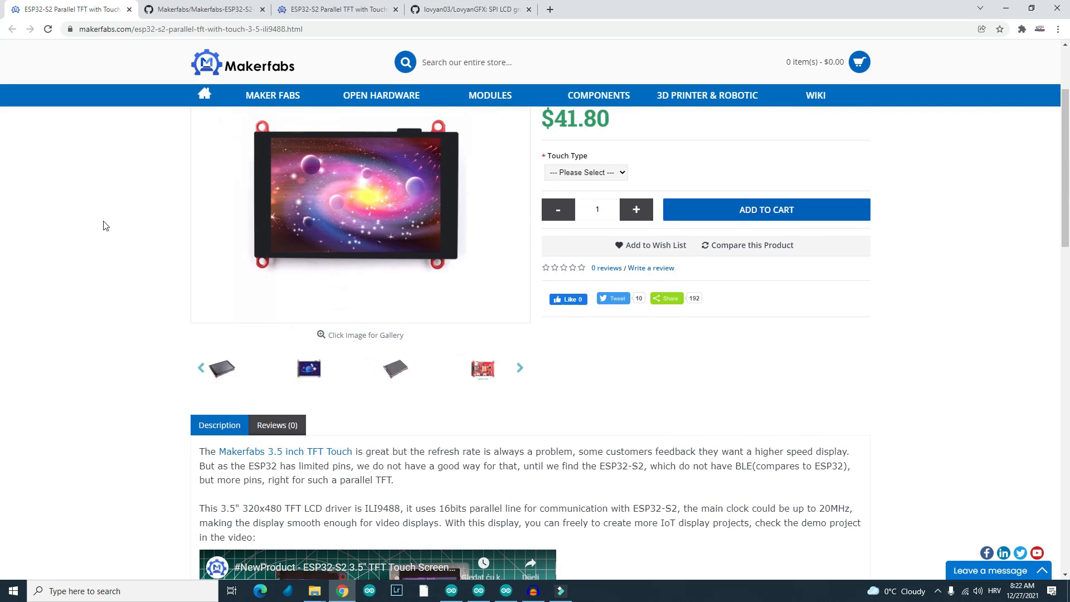
scroll(106, 226, up, 3)
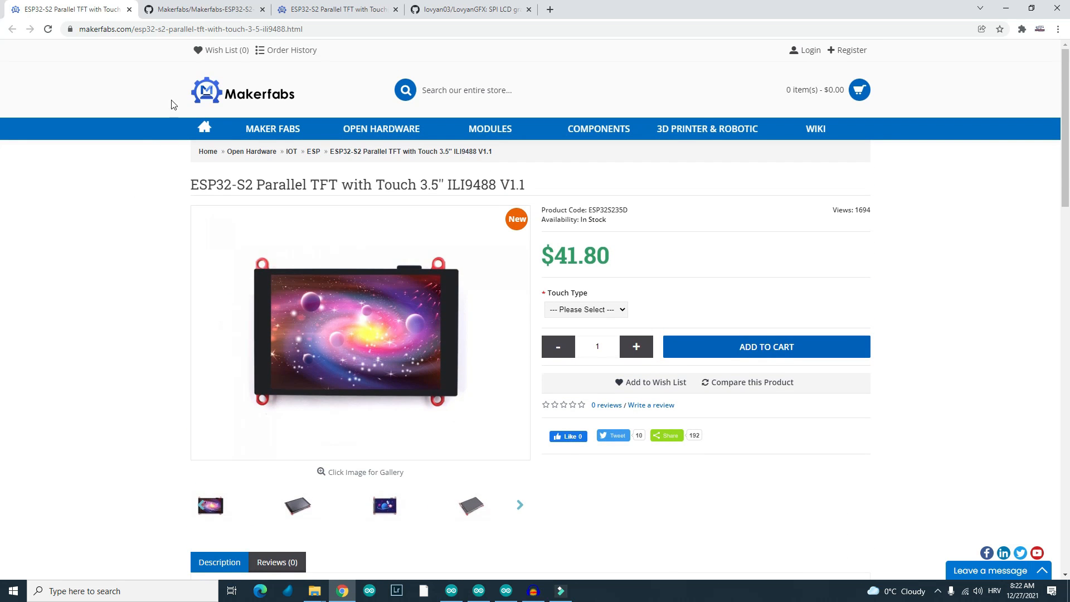
click(203, 8)
scroll(287, 321, up, 3)
scroll(287, 322, up, 4)
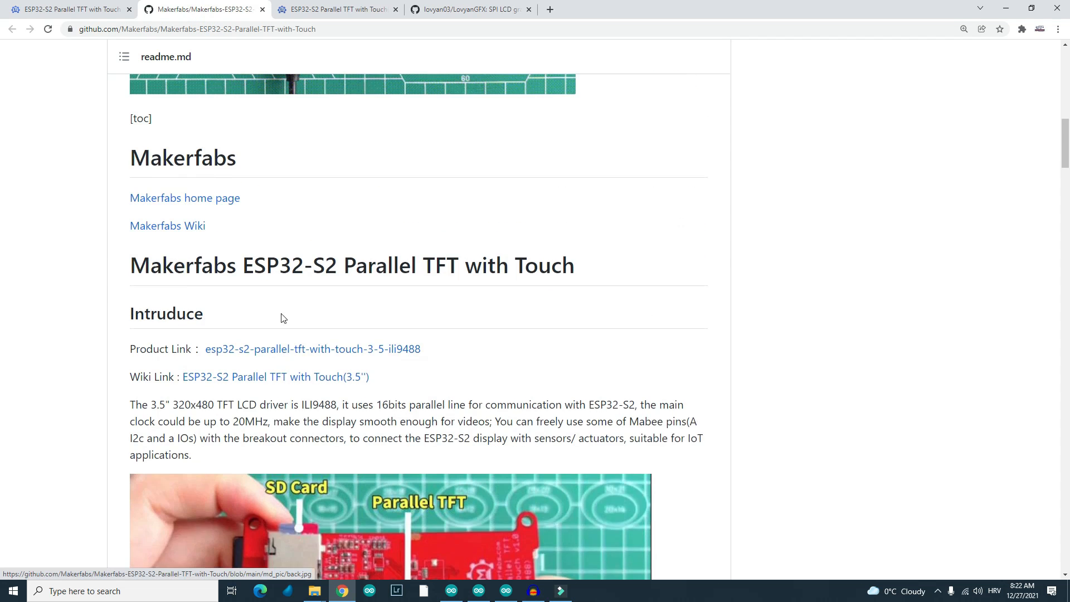
scroll(287, 321, up, 2)
scroll(287, 321, up, 3)
drag(1064, 118, 1064, 82)
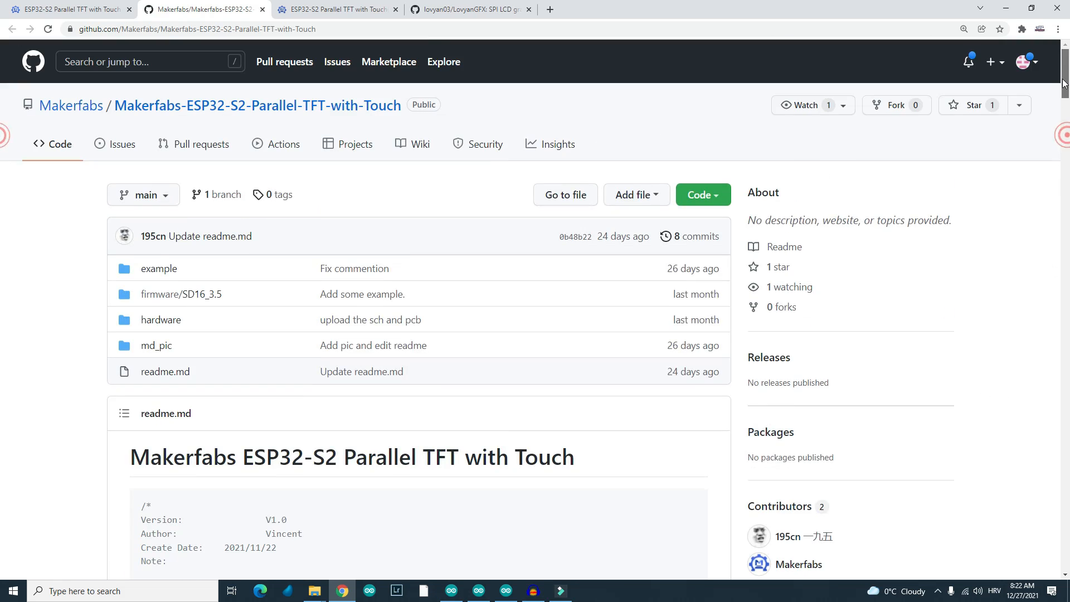